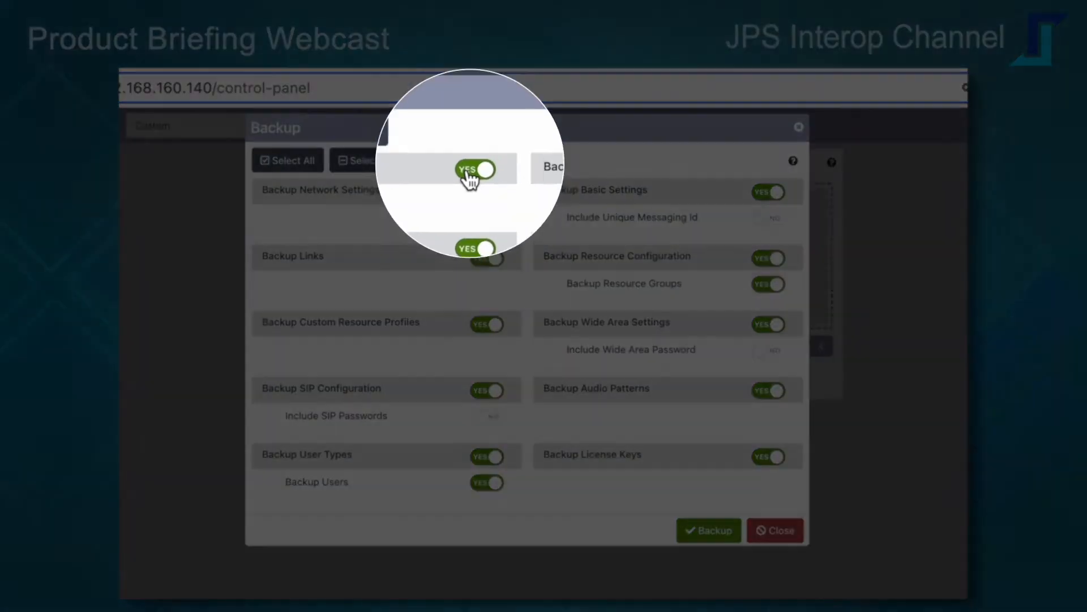
# Step: Create a configuration backup that excludes the network settings and license keys
pyautogui.click(484, 194)
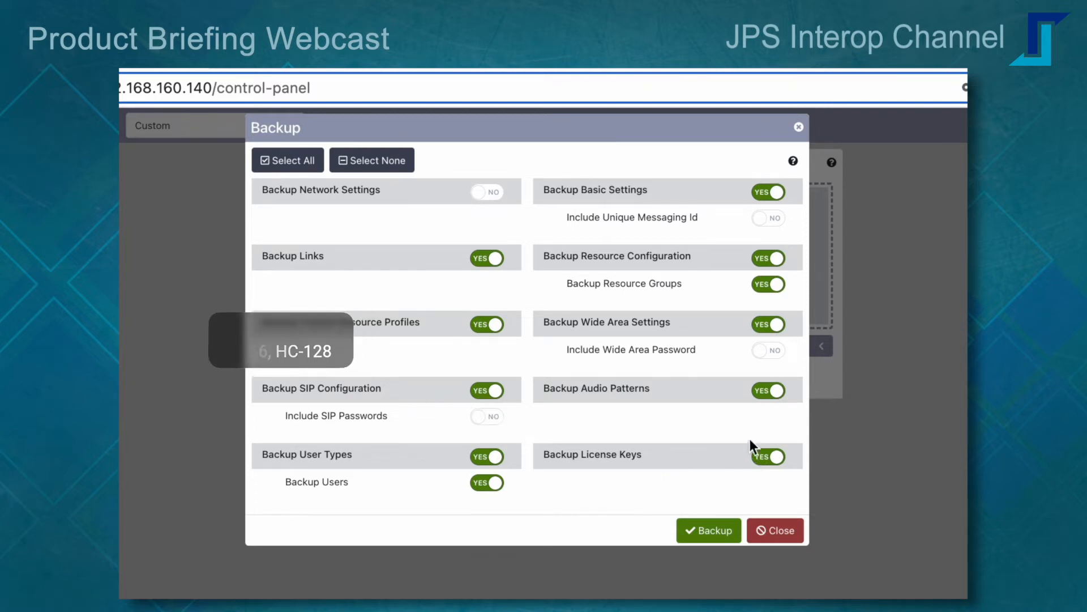
pyautogui.click(764, 462)
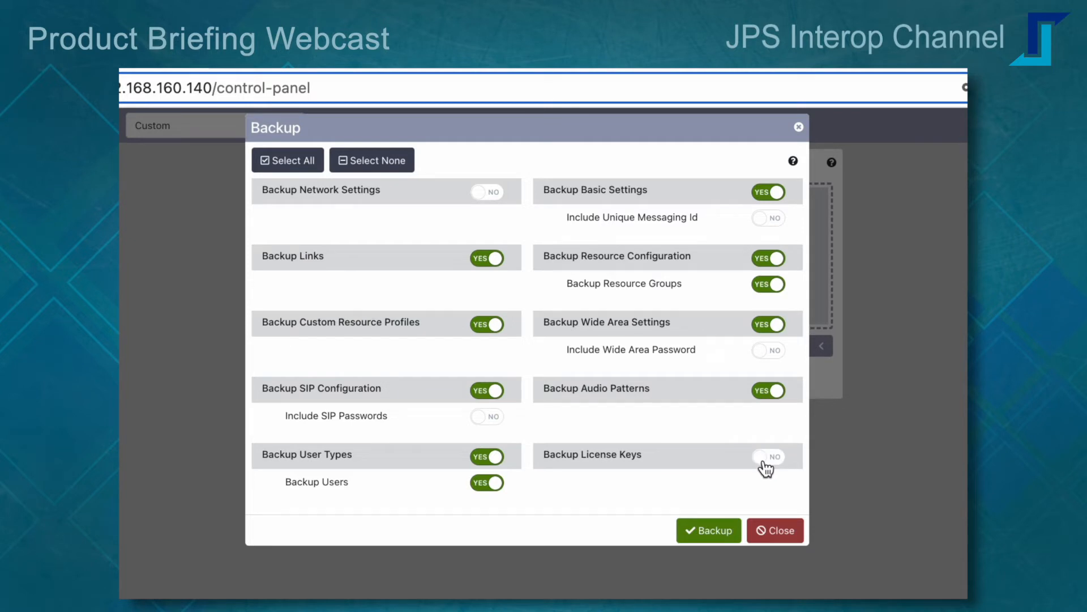
pyautogui.click(711, 533)
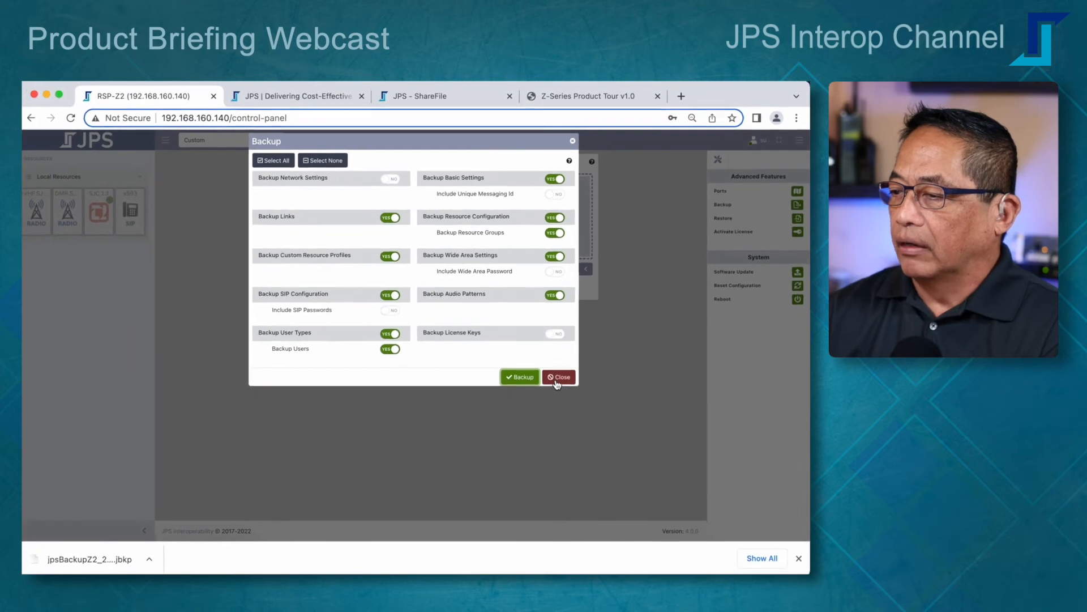
pyautogui.click(557, 378)
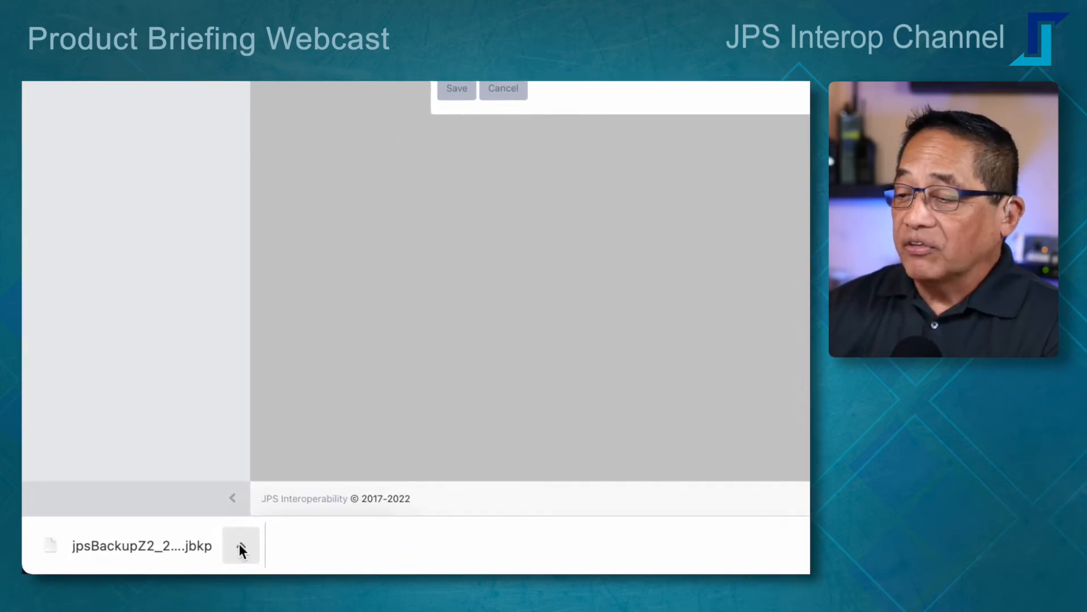
# Step: Show the downloaded jpsBackupZ2 backup file in Finder
pyautogui.click(235, 549)
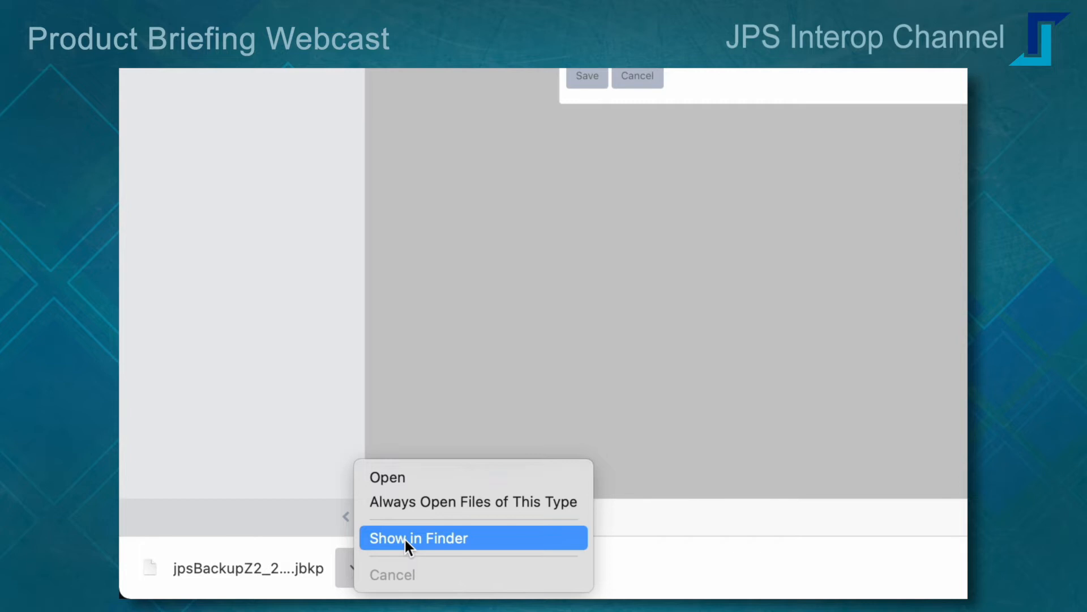
pyautogui.click(404, 538)
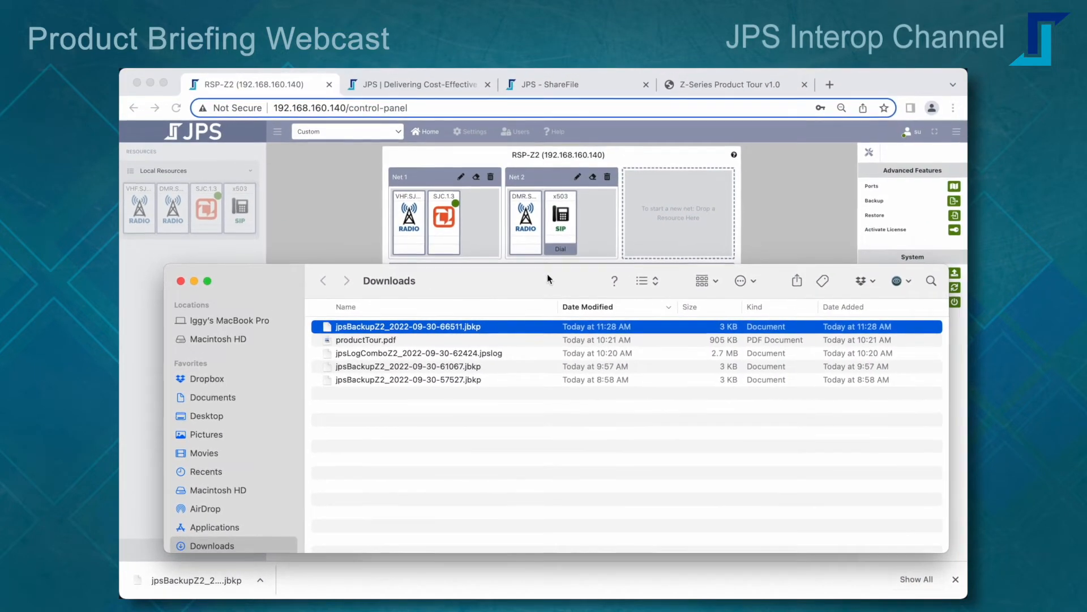
pyautogui.moveTo(645, 200); pyautogui.dragTo(592, 195)
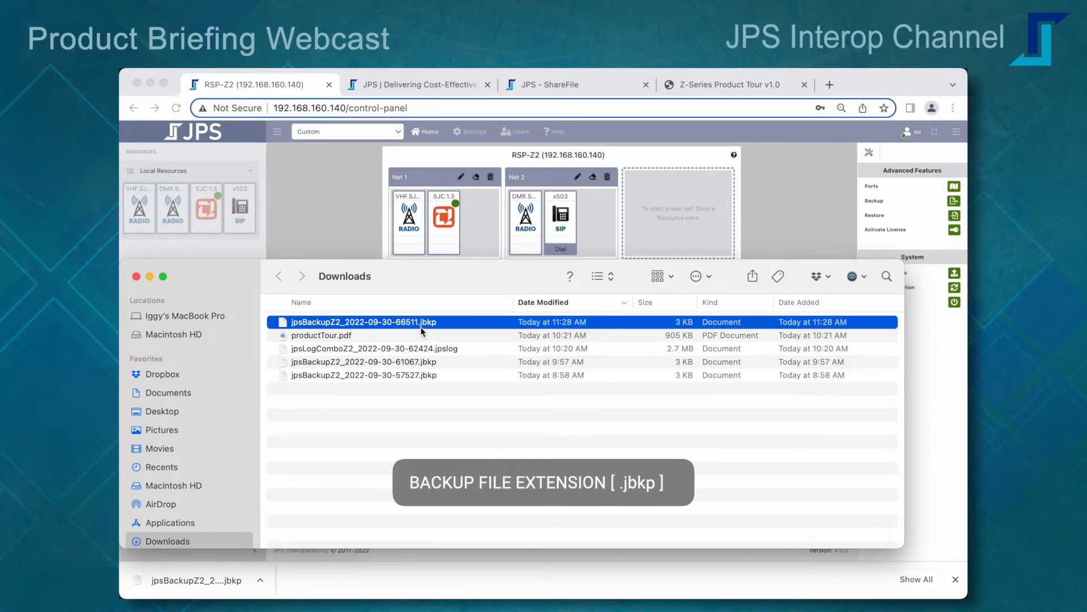
# Step: Rename the new backup file as RSP-Z2.SJC.221005.jbkp and close the Downloads window
pyautogui.press('Return')
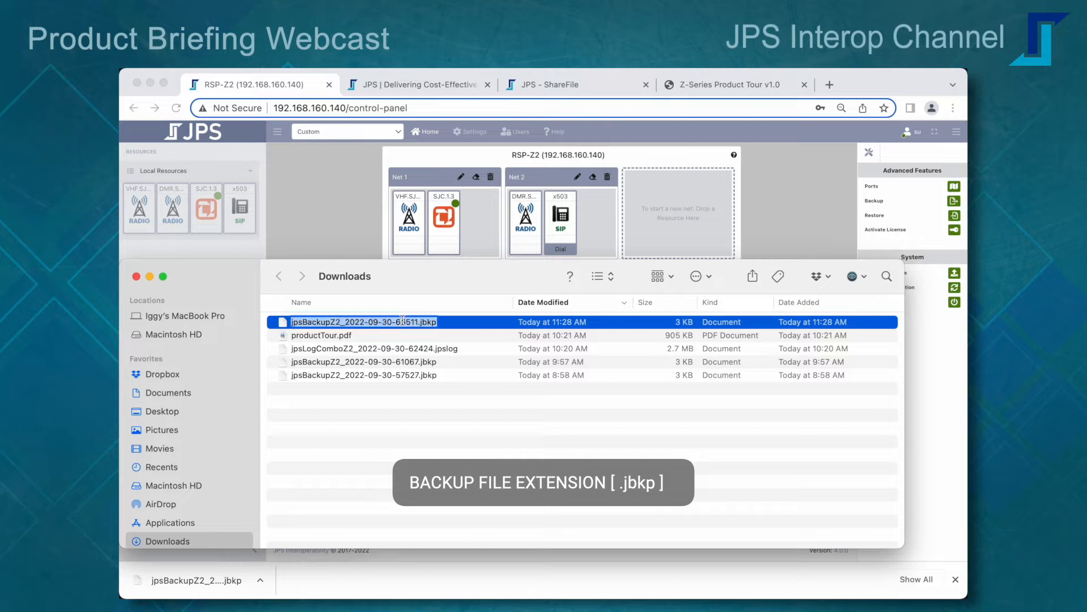
pyautogui.write('RSP-Z2.SJC.221005')
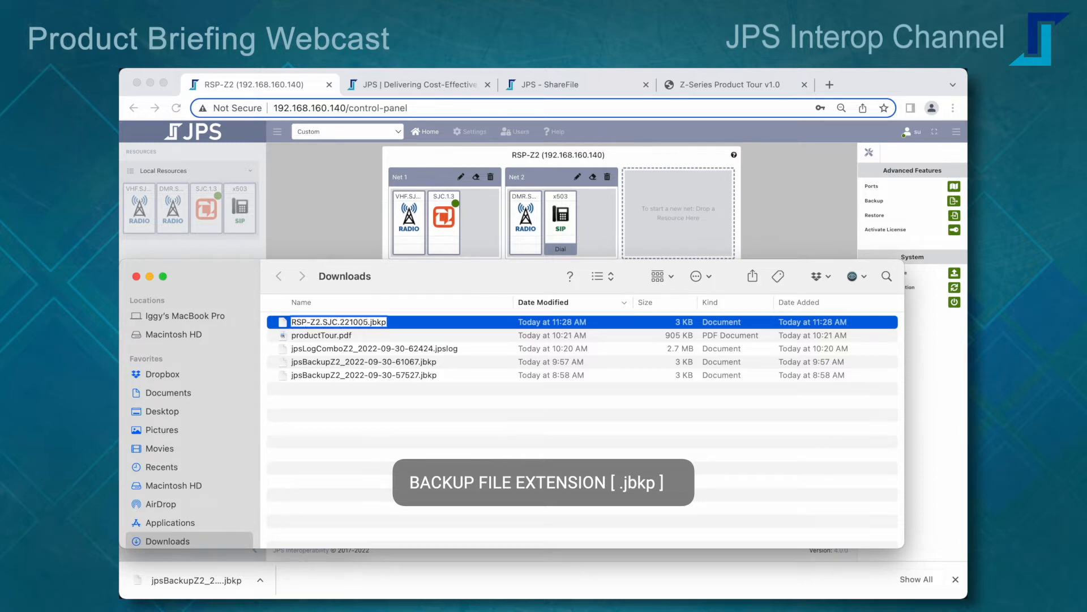
pyautogui.press('Return')
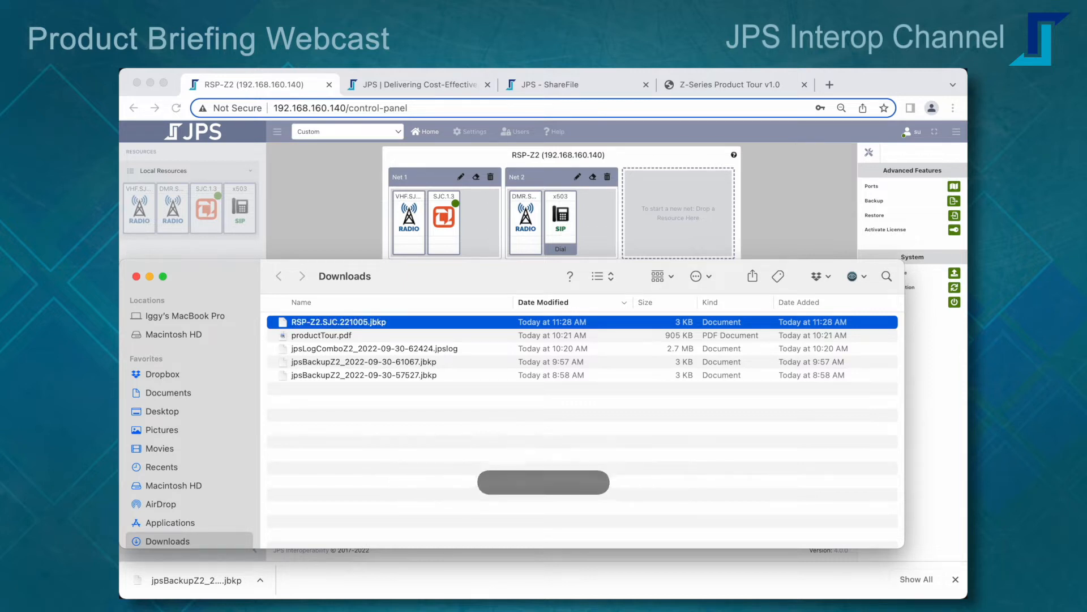
pyautogui.click(136, 276)
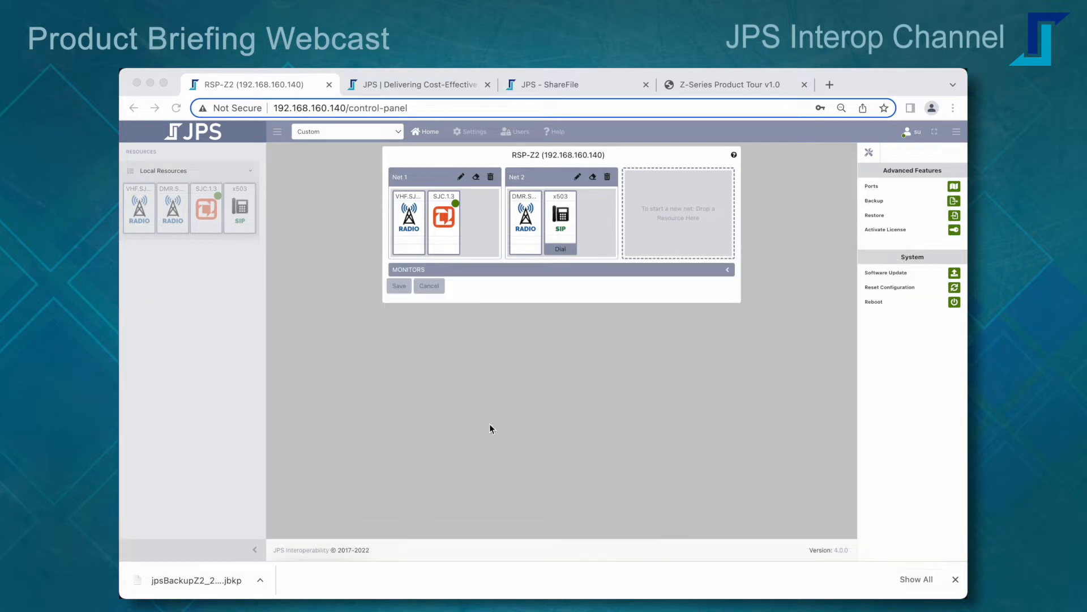
# Step: Hide the advanced features and delete both Net 1 and Net 2 after clearing their resources
pyautogui.click(957, 132)
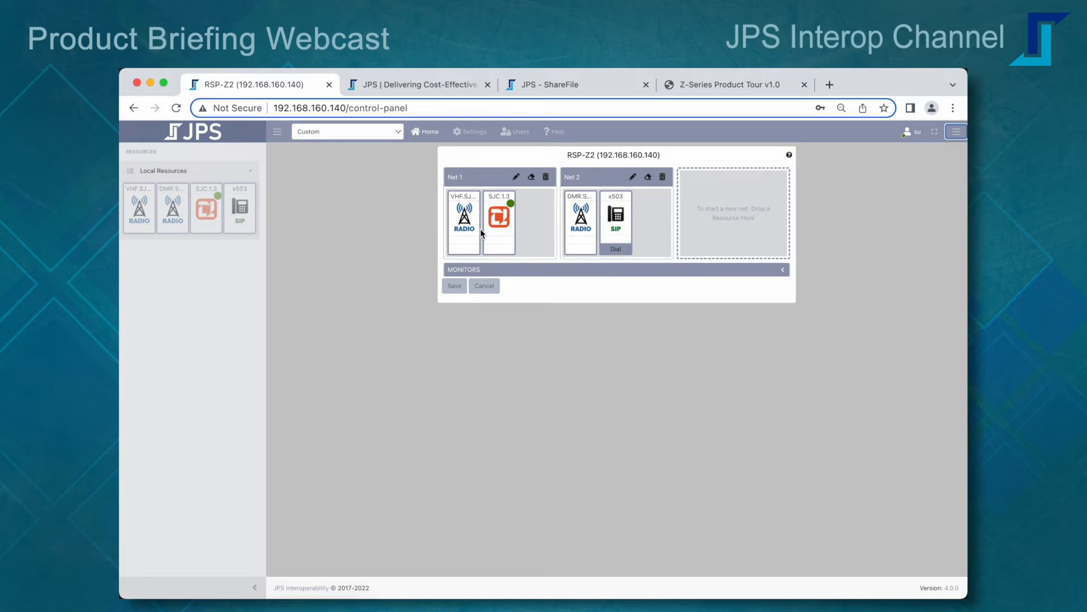
pyautogui.click(531, 176)
pyautogui.click(545, 177)
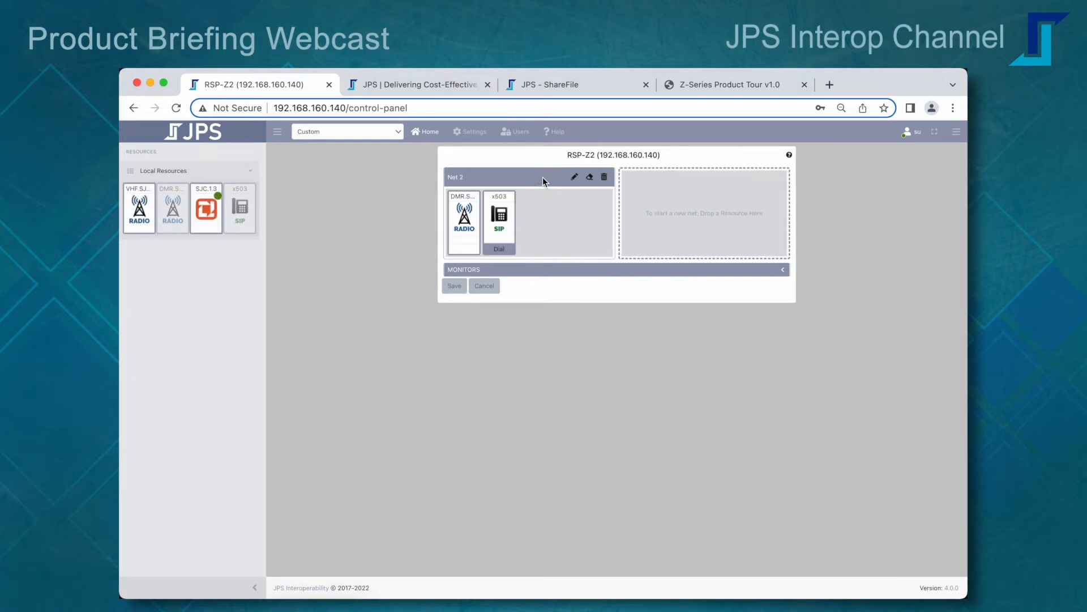
pyautogui.click(588, 177)
pyautogui.click(603, 177)
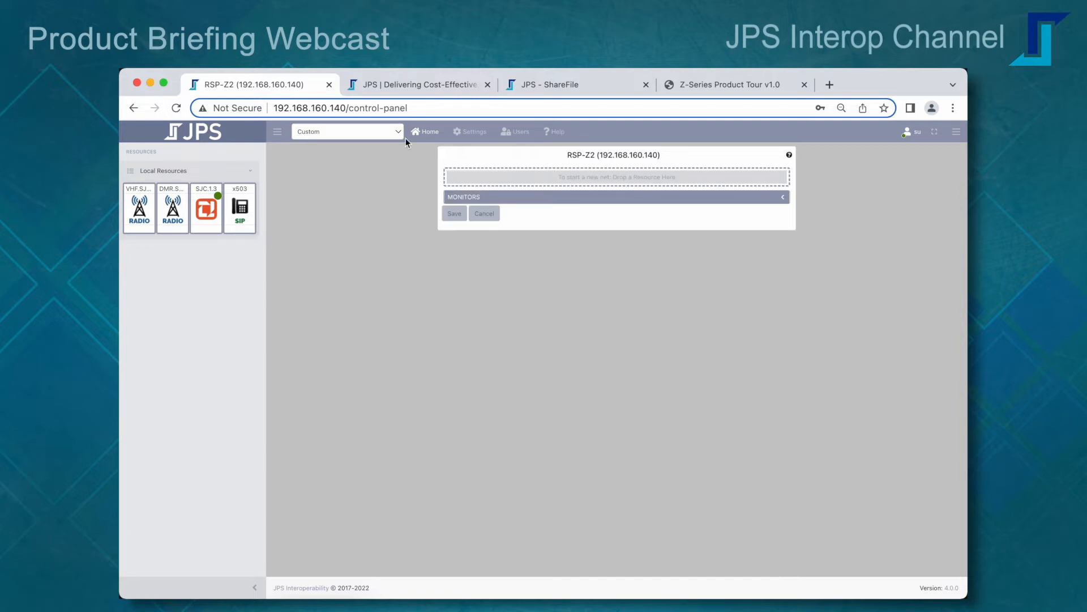
# Step: Change the VHF.SJC.1 radio resource's type to RTP in the resource settings and save it
pyautogui.click(467, 132)
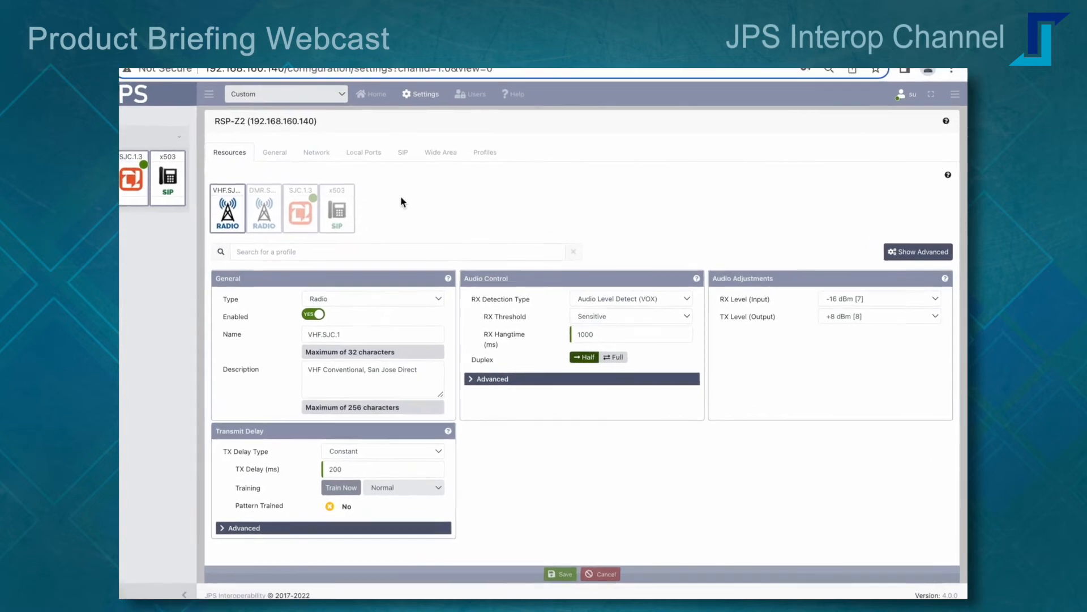
pyautogui.click(433, 296)
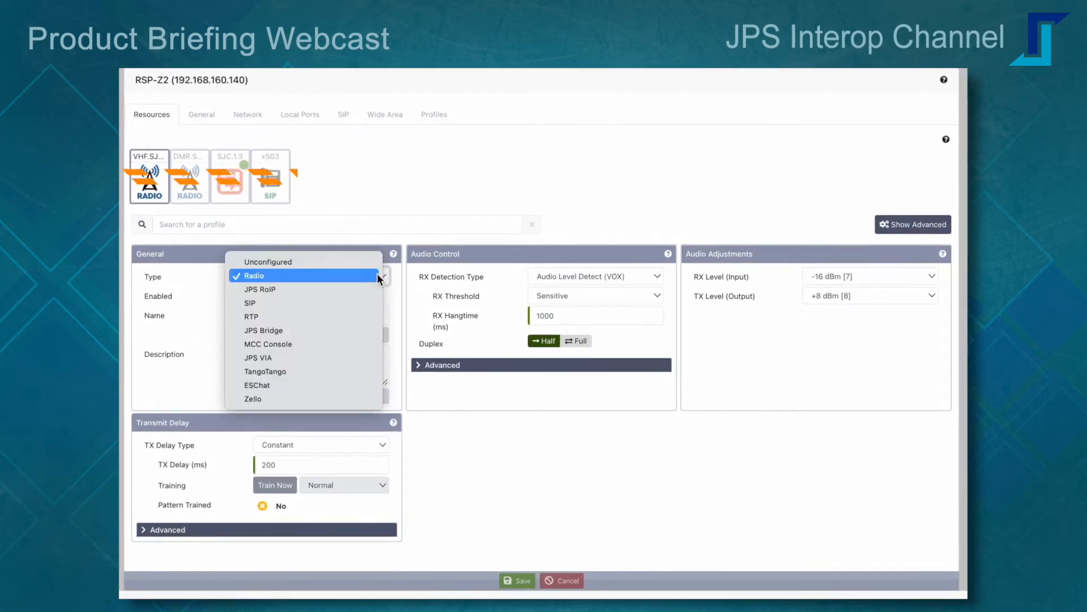
pyautogui.click(335, 318)
pyautogui.click(518, 580)
# Step: Change the DMR.SJC radio resource's type to MCC Console and save it
pyautogui.click(190, 178)
pyautogui.click(382, 275)
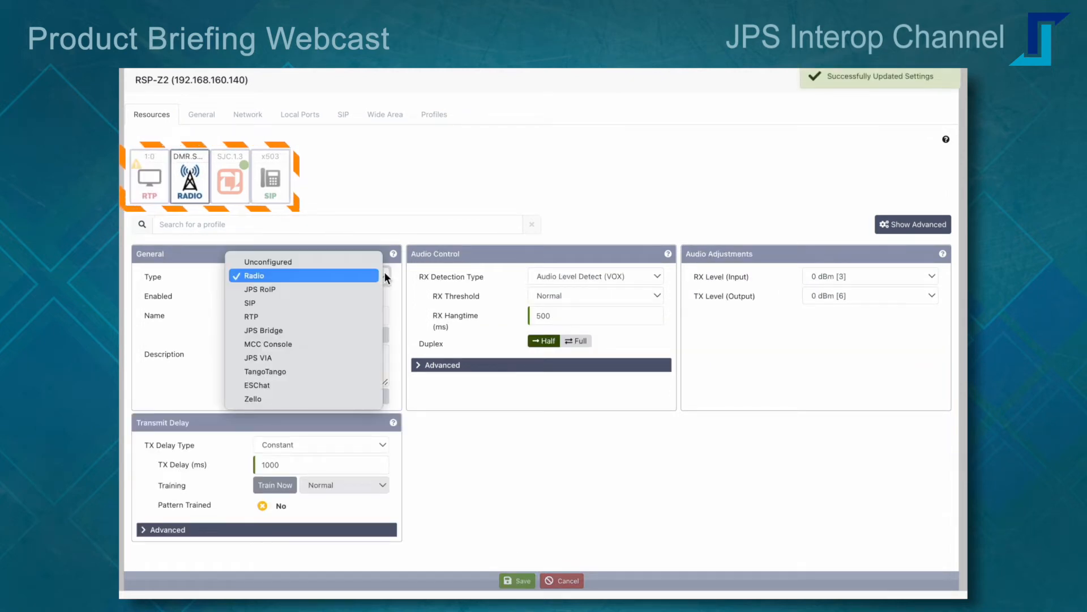
pyautogui.click(332, 343)
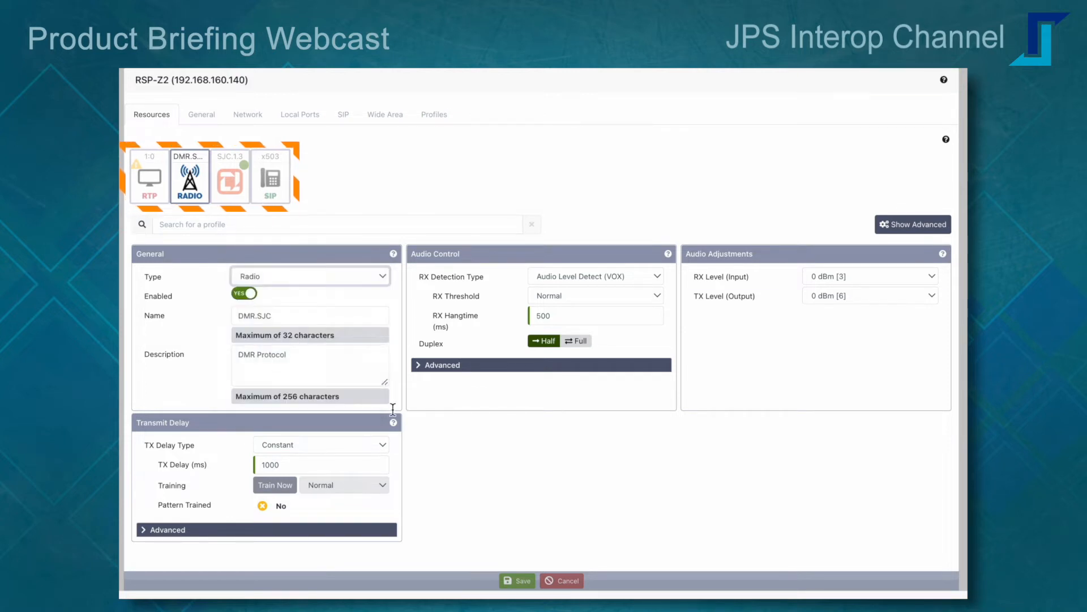
pyautogui.click(517, 583)
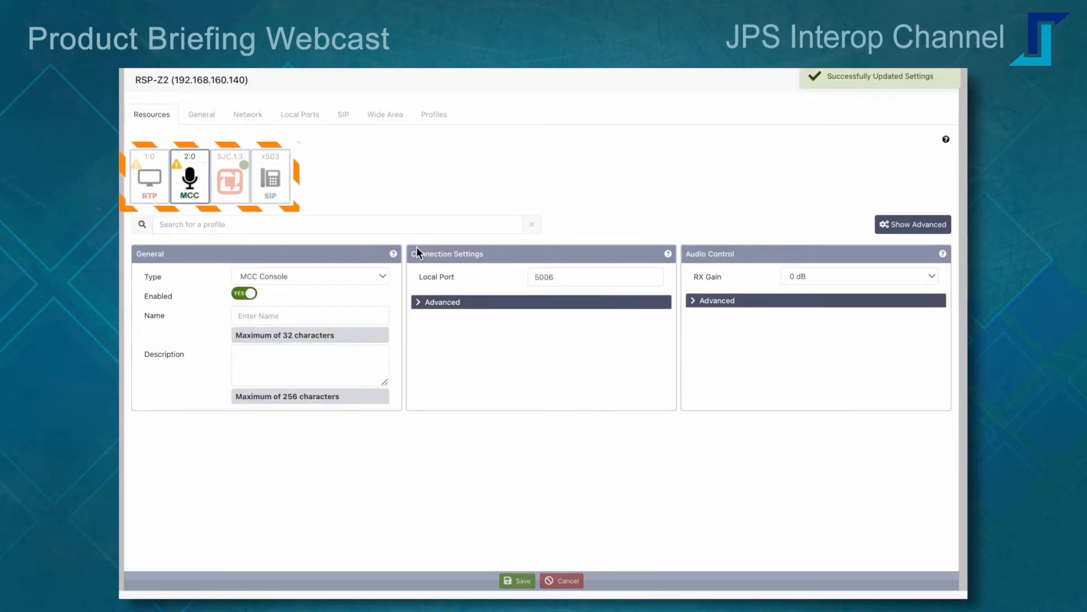
# Step: Change the Zello resource SJC.1.3 to the JPS RoIP type and save it
pyautogui.click(241, 190)
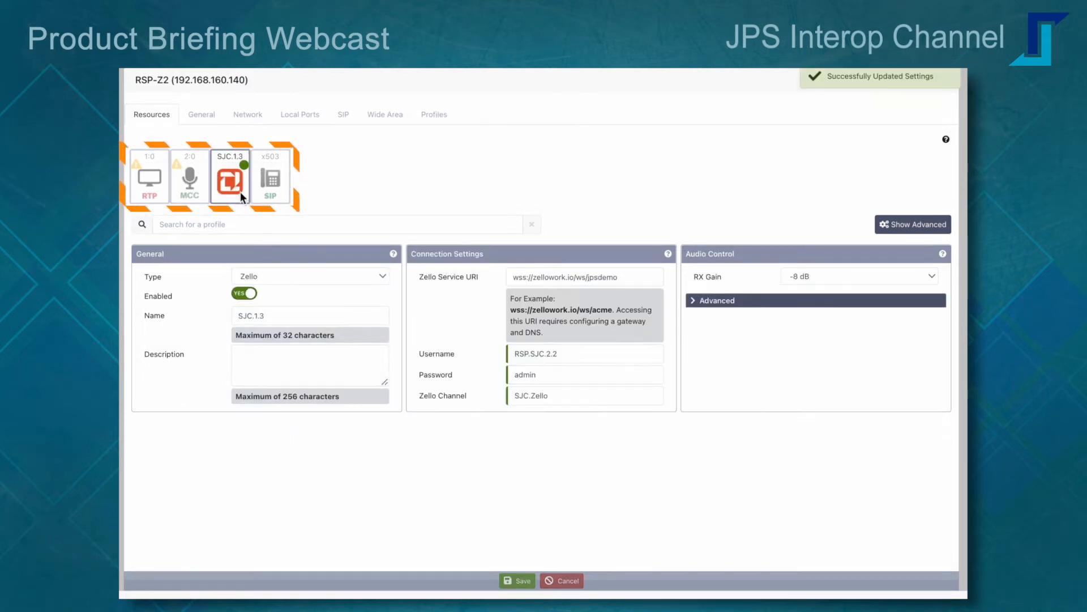
pyautogui.click(371, 277)
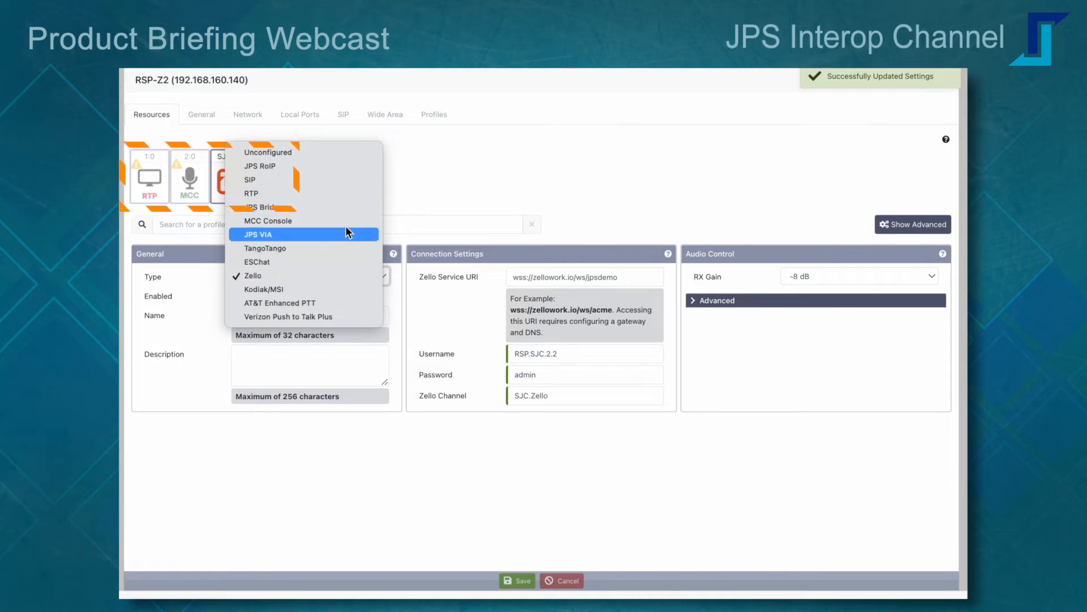
pyautogui.click(334, 167)
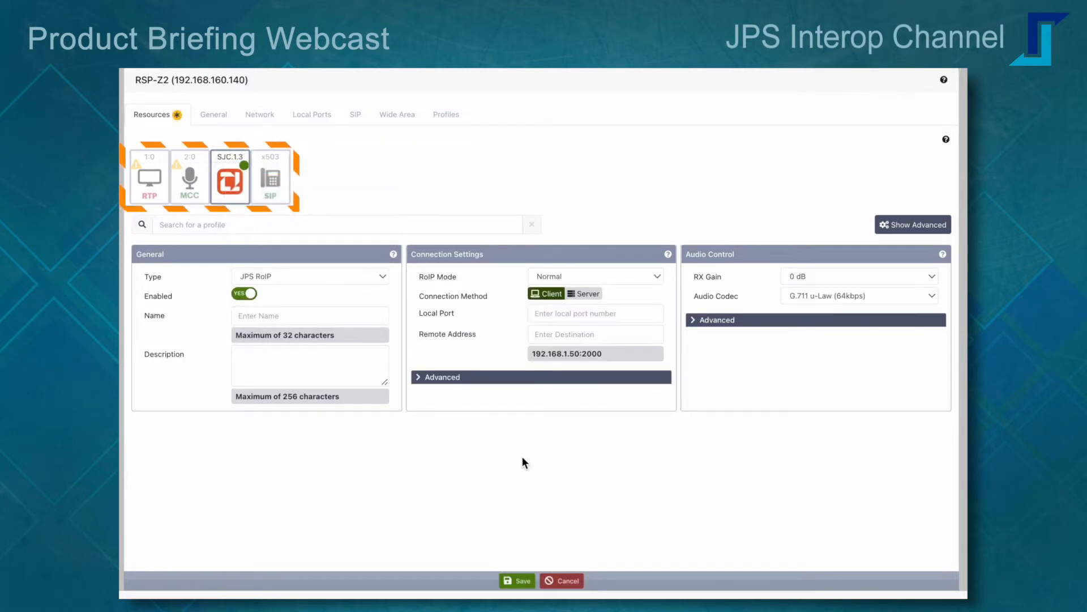
# Step: Change the x503 SIP resource's type to JPS Bridge and save it
pyautogui.click(281, 177)
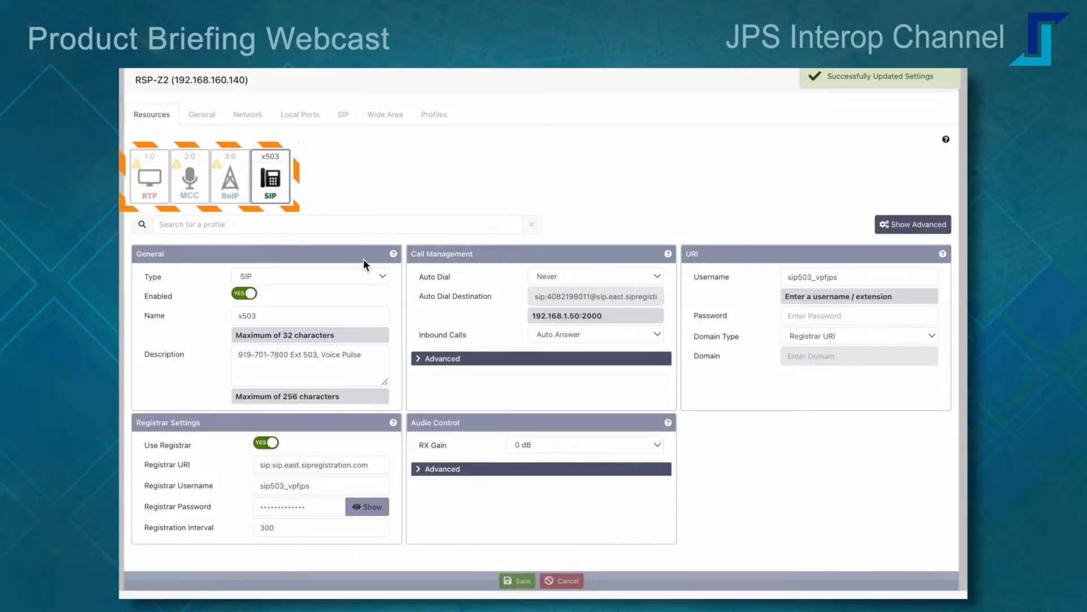
pyautogui.click(379, 277)
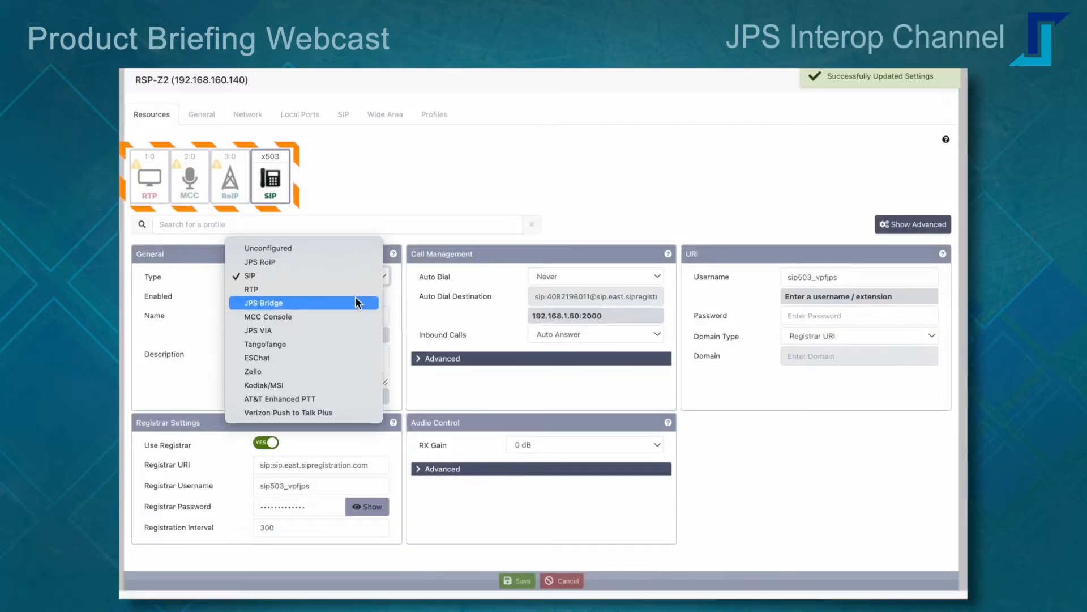
pyautogui.click(290, 304)
pyautogui.click(524, 582)
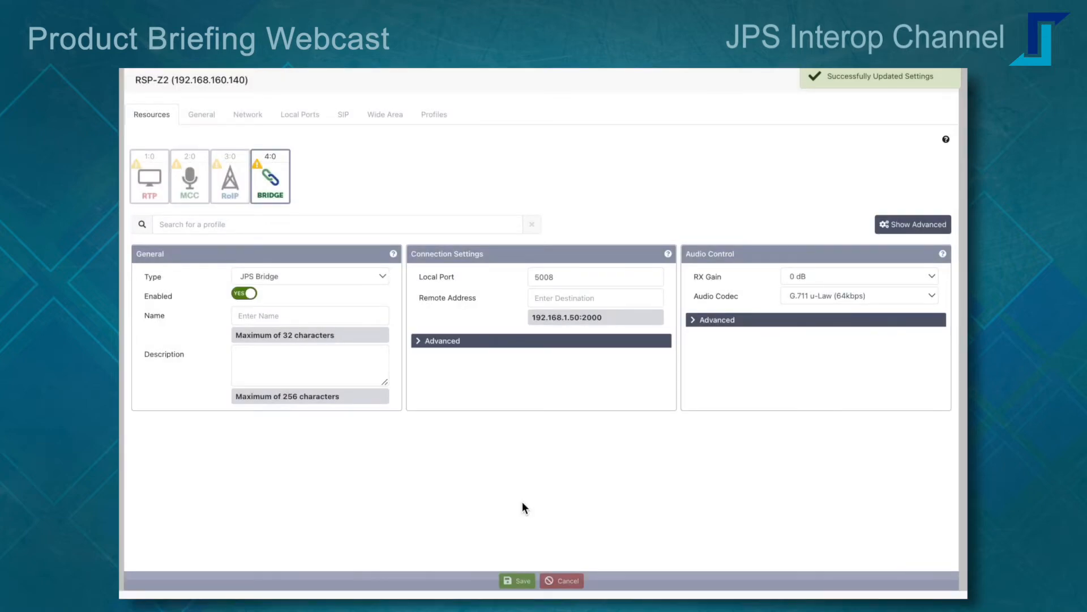
# Step: Return to the home view and build a new net containing the Bridge, RoIP, MCC and RTP resources
pyautogui.click(339, 72)
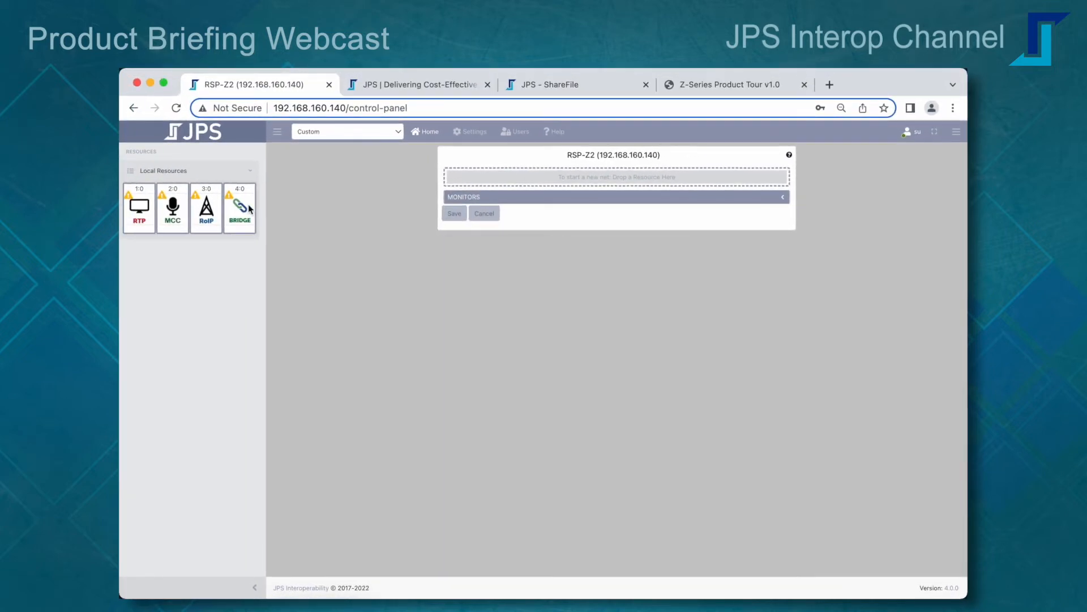
pyautogui.moveTo(241, 214); pyautogui.dragTo(473, 177)
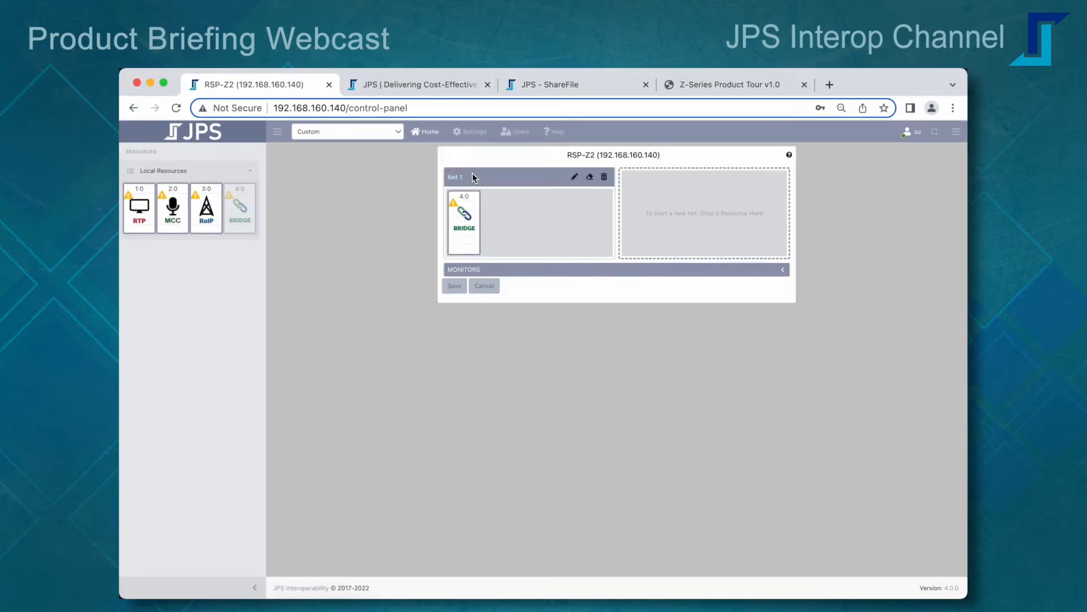
pyautogui.moveTo(214, 215); pyautogui.dragTo(568, 222)
pyautogui.moveTo(178, 207); pyautogui.dragTo(491, 228)
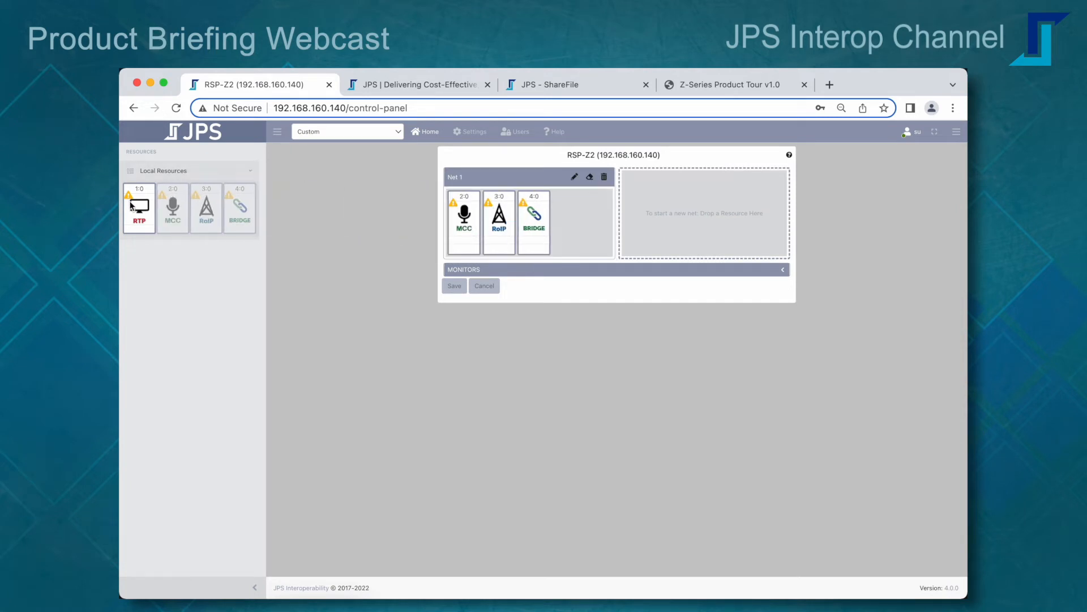
pyautogui.moveTo(137, 209); pyautogui.dragTo(565, 222)
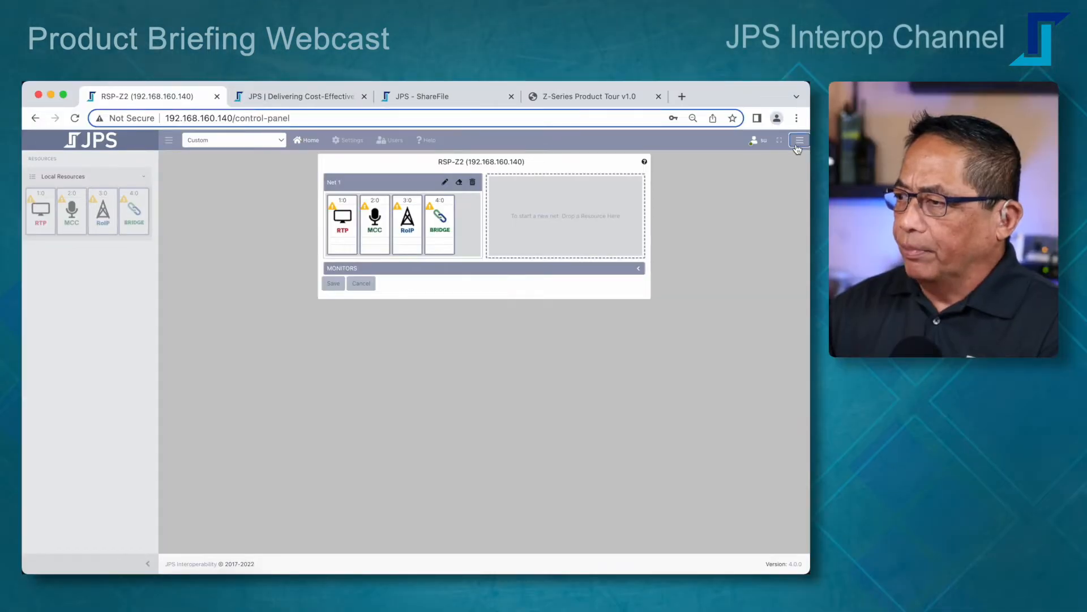
# Step: Load RSP-Z2.SJC.221005.jbkp for restoring and select all of its settings categories
pyautogui.click(955, 136)
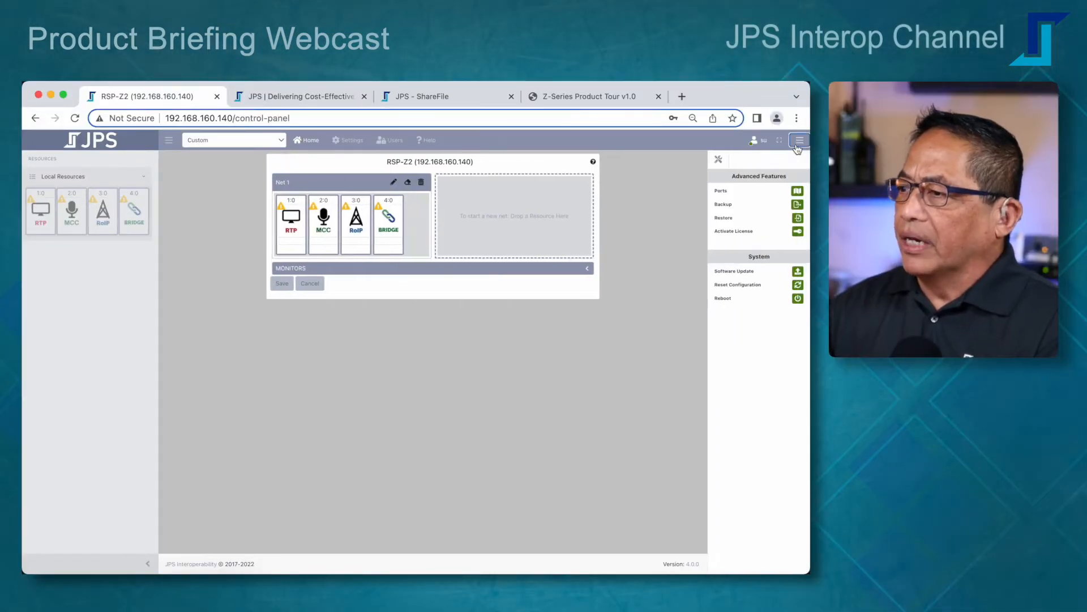
pyautogui.click(799, 219)
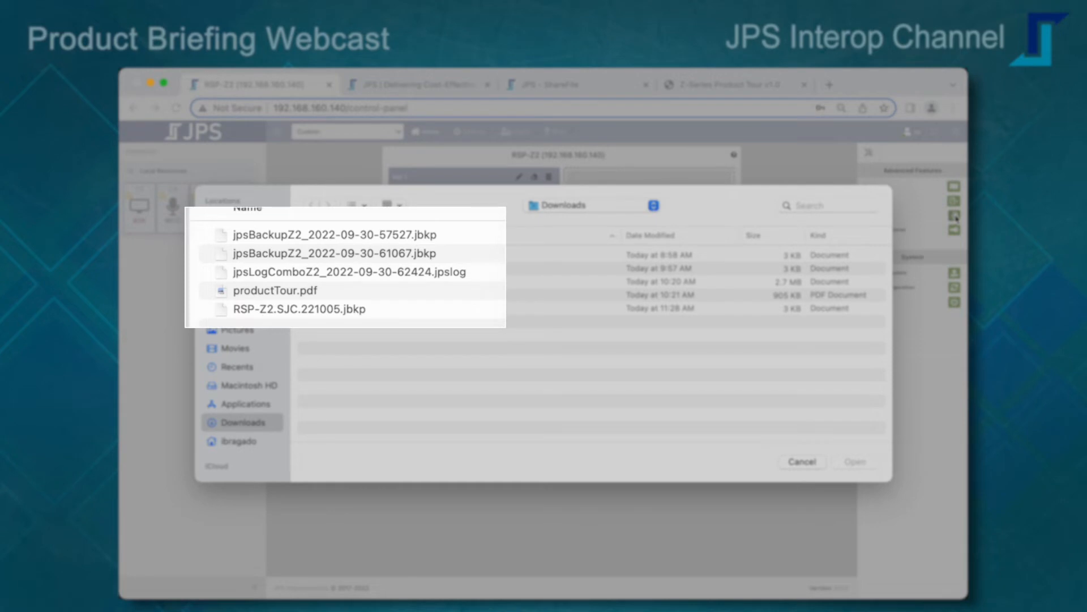
pyautogui.click(313, 311)
pyautogui.click(854, 462)
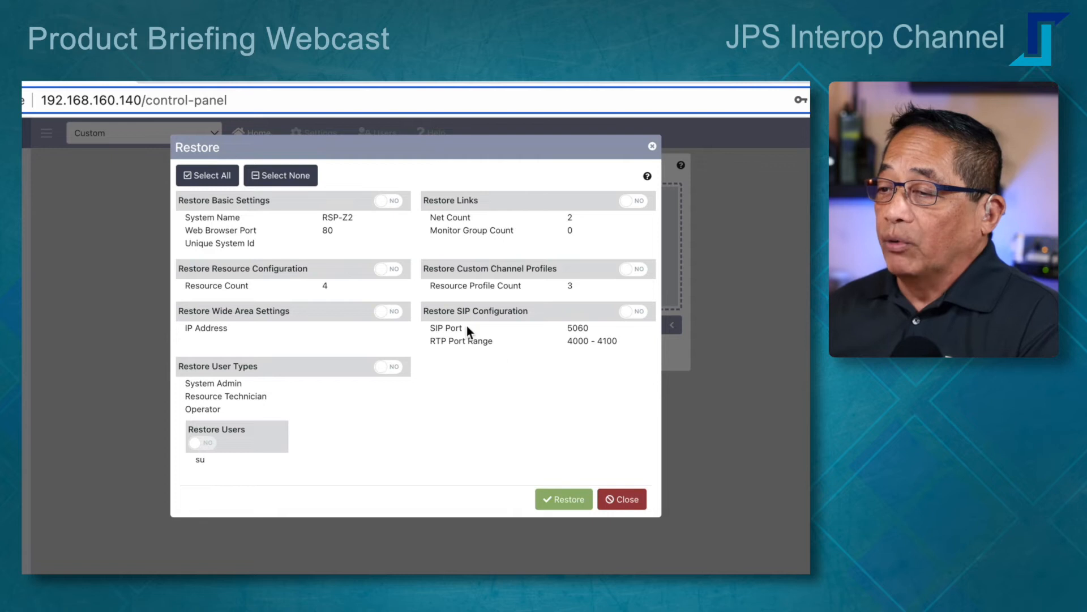
pyautogui.click(225, 180)
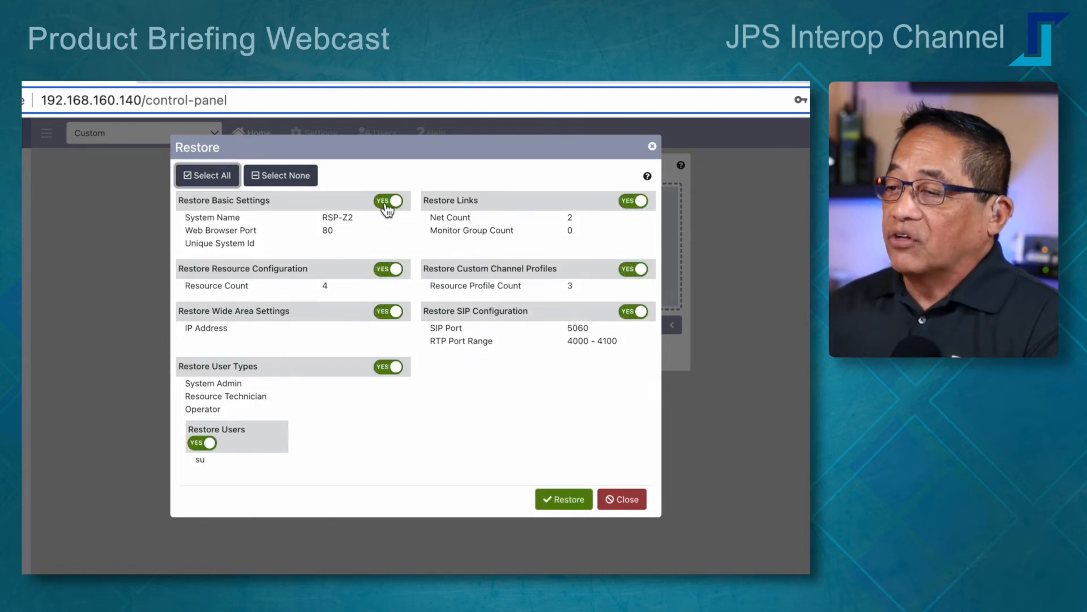